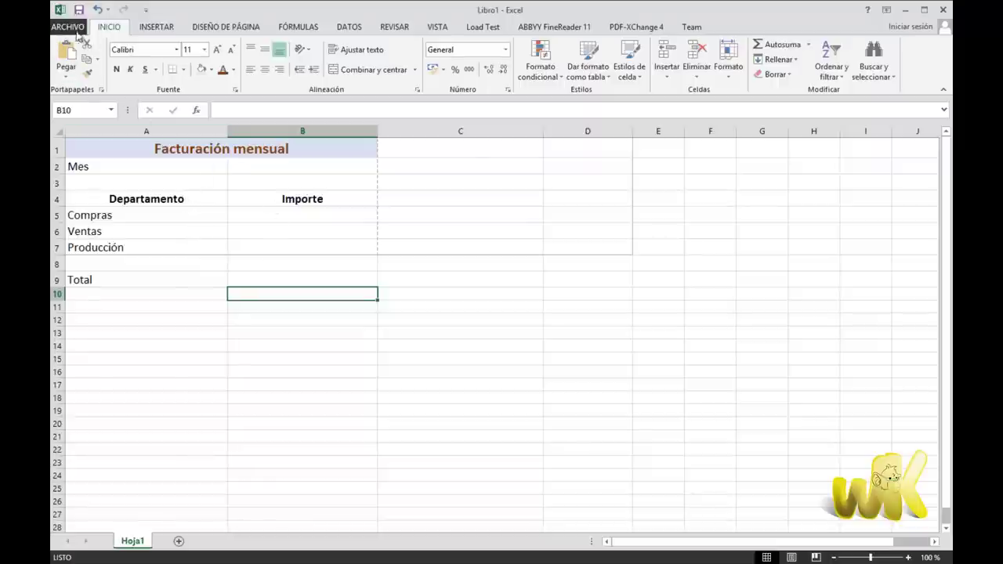
# - Show the Guardar como page for Libro1 with Equipo's recent folders listed
pyautogui.click(62, 27)
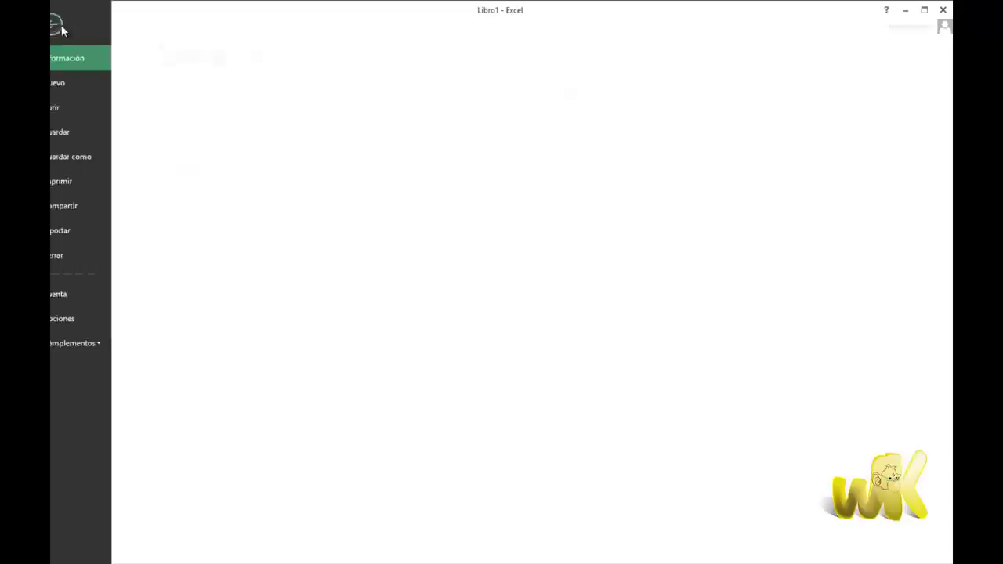
pyautogui.click(96, 159)
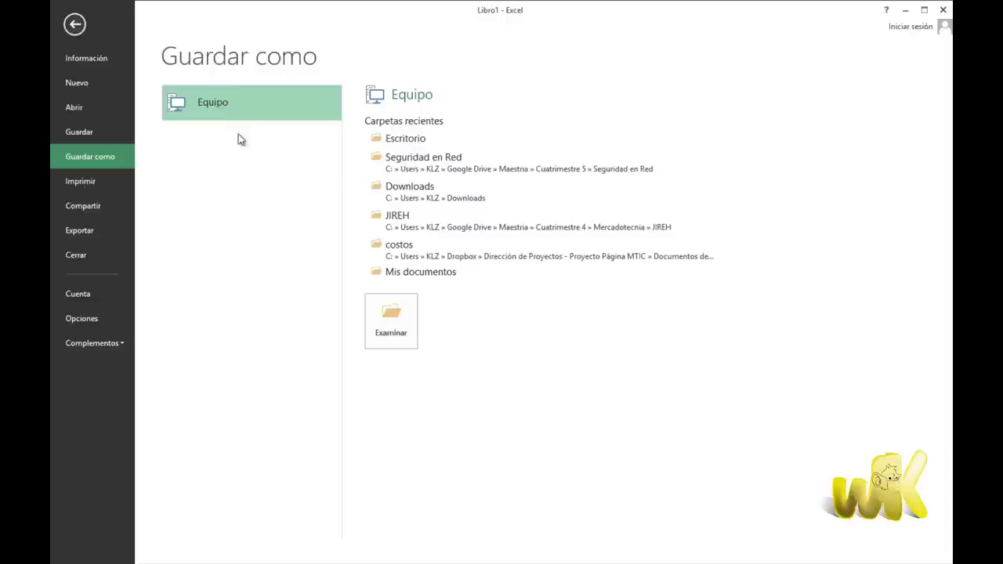
# - Browse for a save location and set the file type to Plantilla de Excel (*.xltx)
pyautogui.click(389, 323)
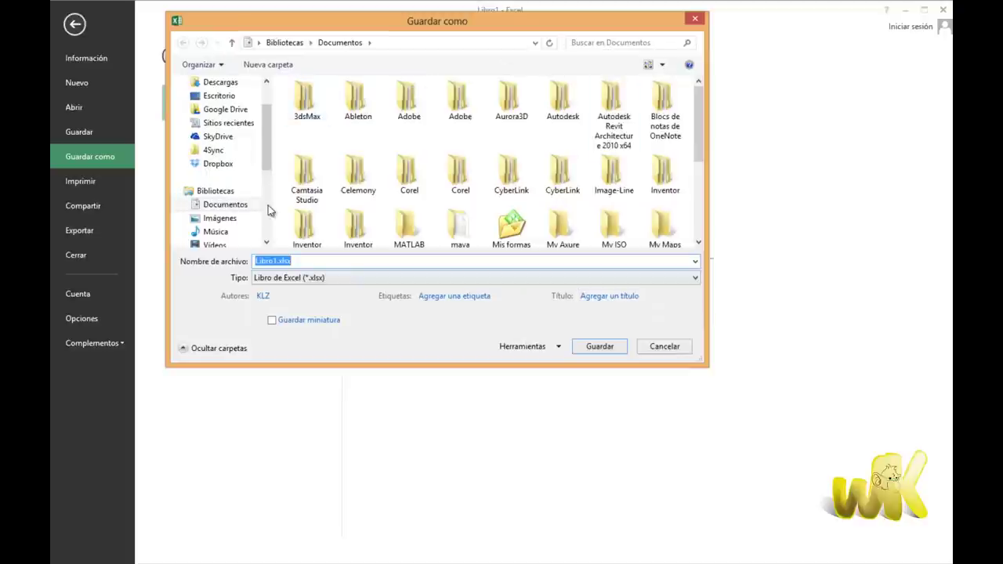
pyautogui.click(338, 280)
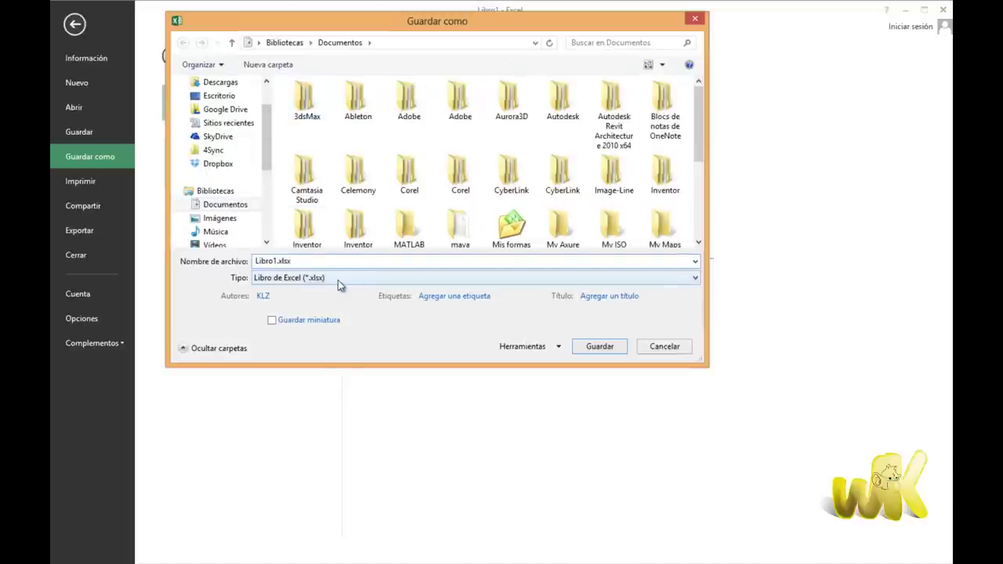
pyautogui.click(338, 280)
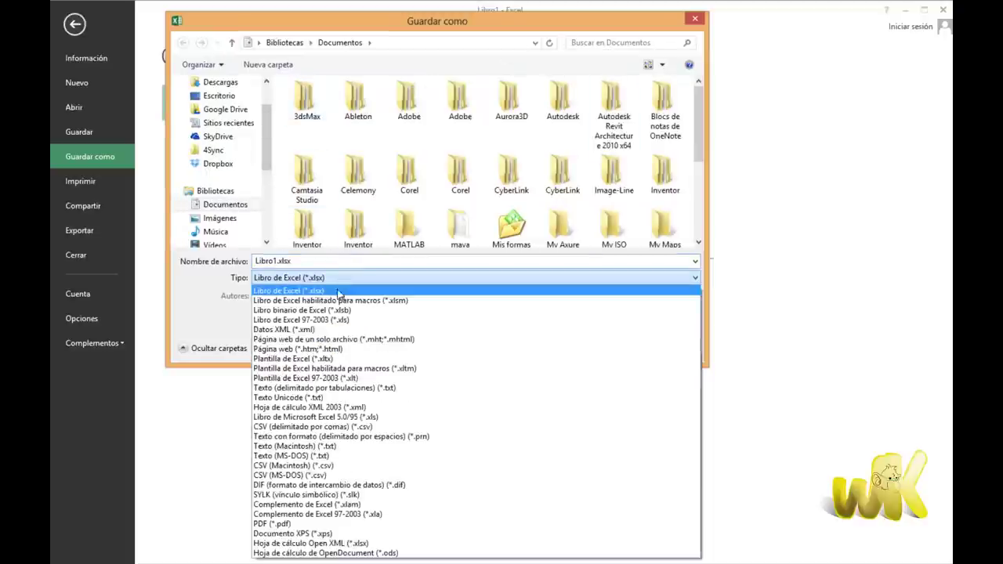
pyautogui.click(330, 362)
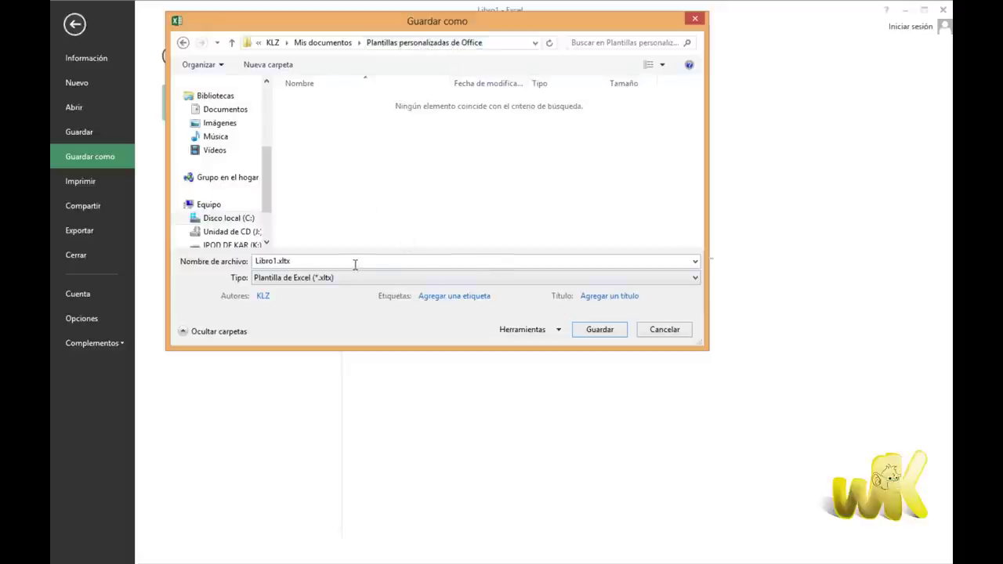
# - Save the workbook as the Excel template 'Facturacion mensuales.xltx'
pyautogui.doubleClick(278, 261)
pyautogui.click(279, 261)
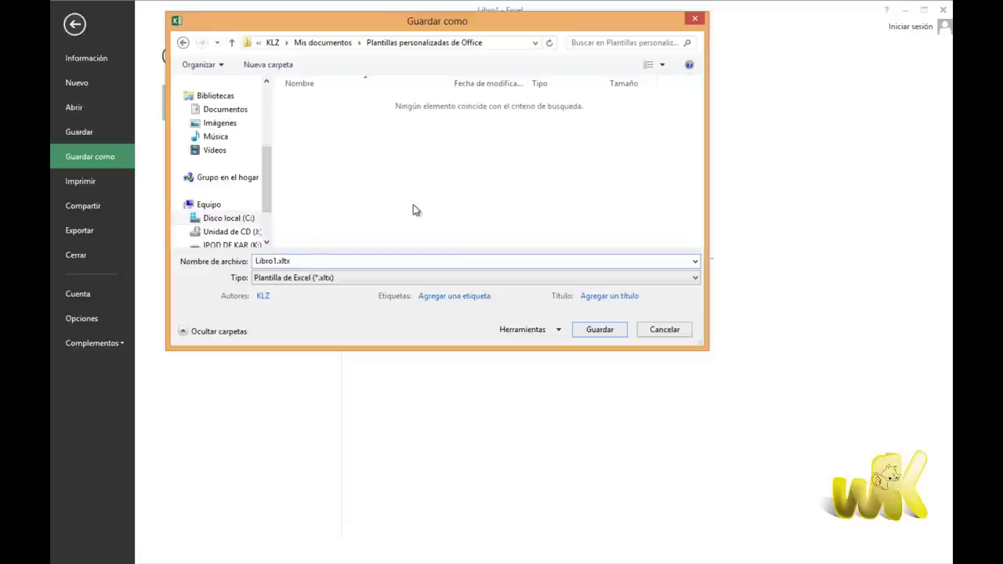
pyautogui.press('BackSpace')
pyautogui.press('BackSpace')
pyautogui.press('BackSpace')
pyautogui.press('BackSpace')
pyautogui.press('BackSpace')
pyautogui.write('Ga')
pyautogui.write('stos mensua')
pyautogui.write('les')
pyautogui.click(383, 279)
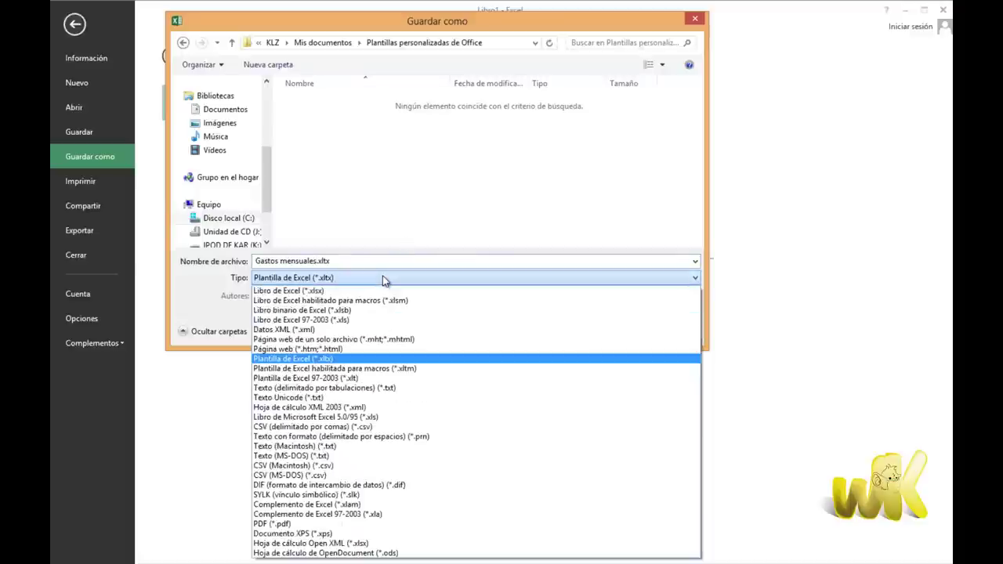
pyautogui.click(383, 278)
pyautogui.click(383, 278)
pyautogui.write('Facturacion')
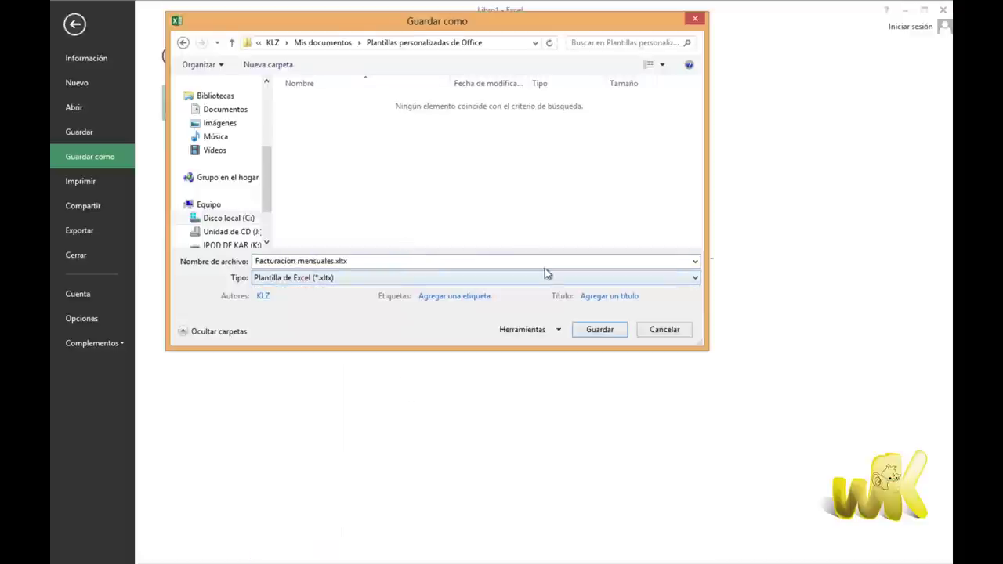
pyautogui.click(383, 276)
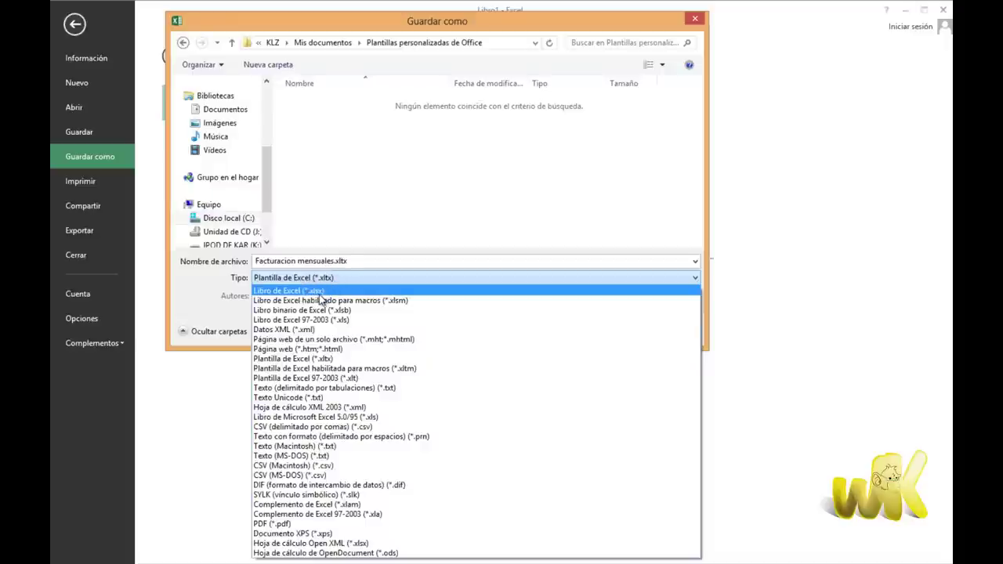
pyautogui.click(341, 281)
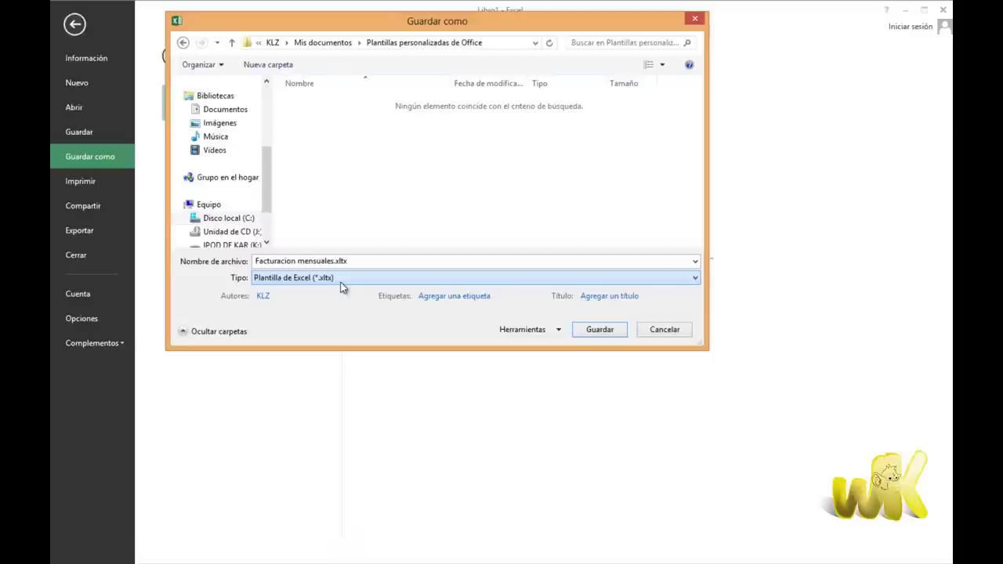
pyautogui.click(601, 330)
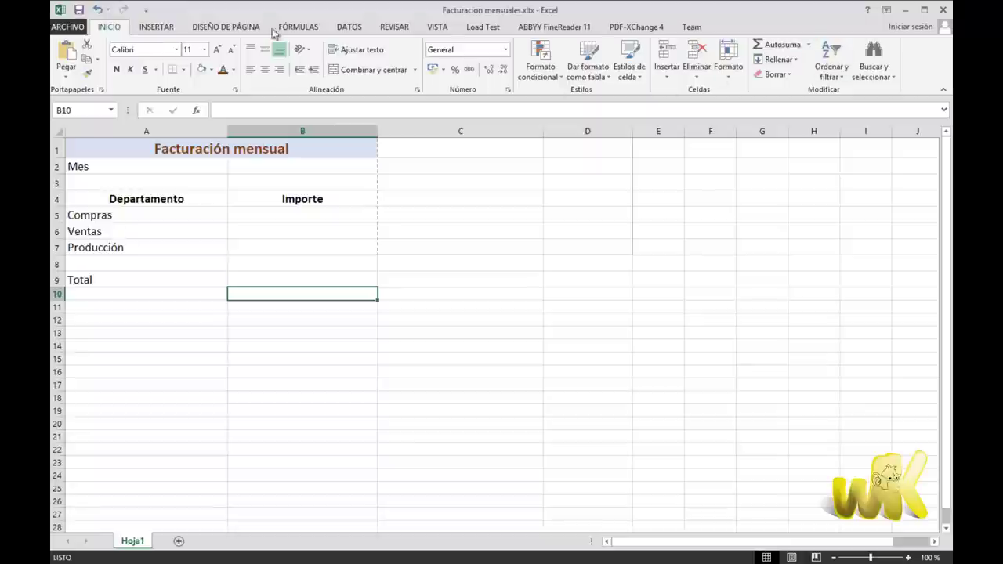
# - Display the featured templates on the Nuevo page for a new workbook
pyautogui.click(62, 29)
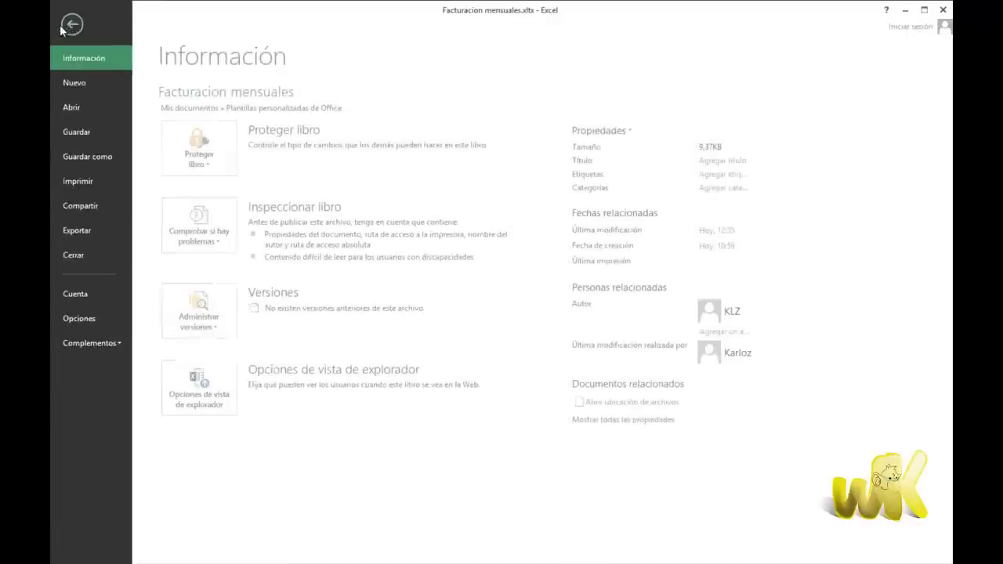
pyautogui.click(82, 83)
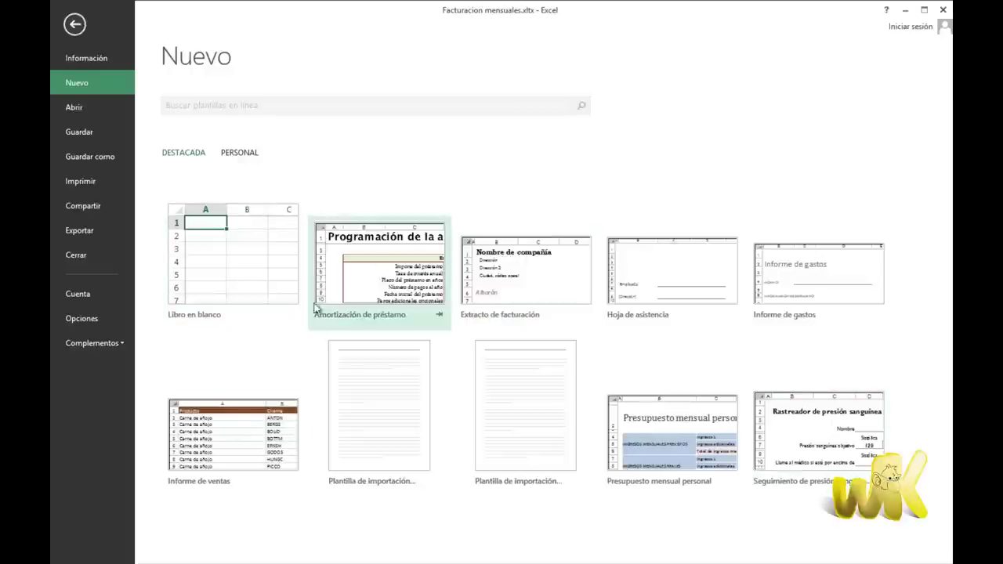
# - Try the personal Facturacion mensuales template and dismiss the already-open warning
pyautogui.click(239, 152)
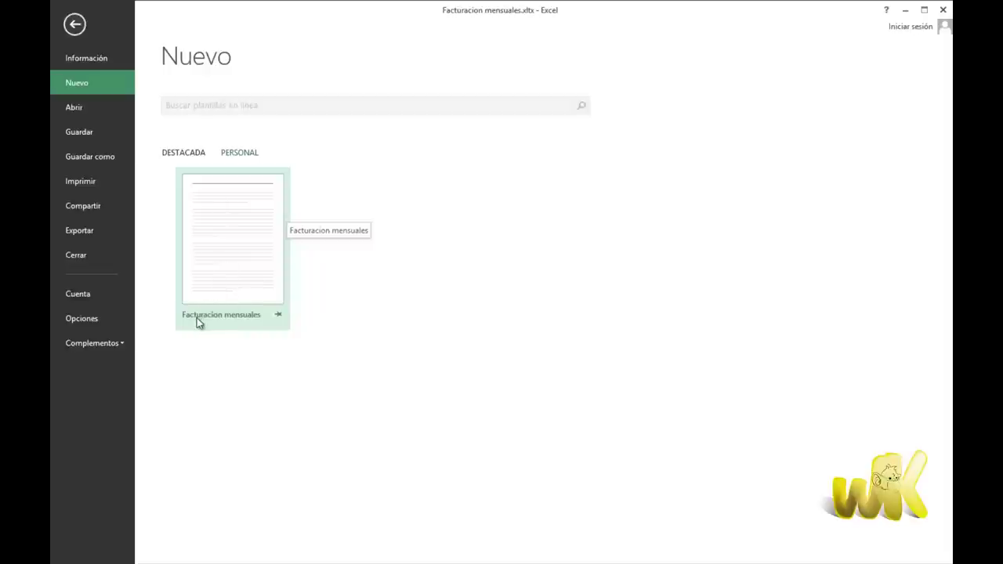
pyautogui.click(235, 257)
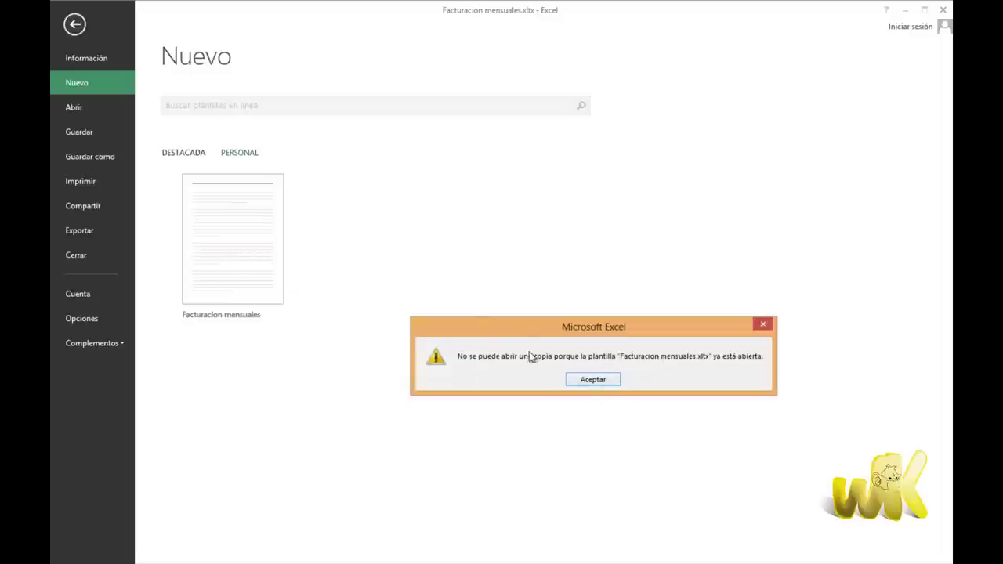
pyautogui.click(593, 380)
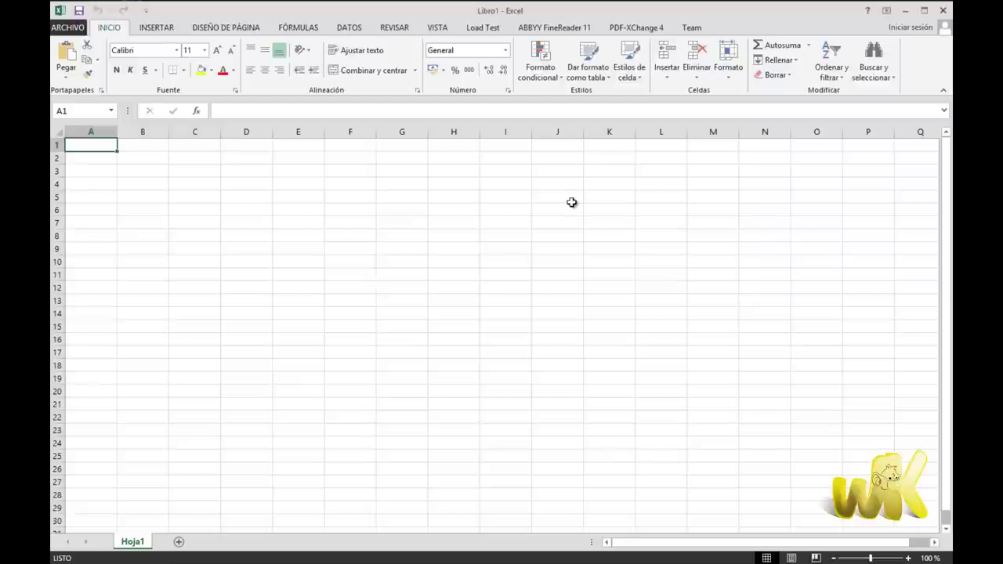
# - Create Facturacion mensuales1 from the personal Facturacion mensuales template under ARCHIVO > Nuevo
pyautogui.click(69, 27)
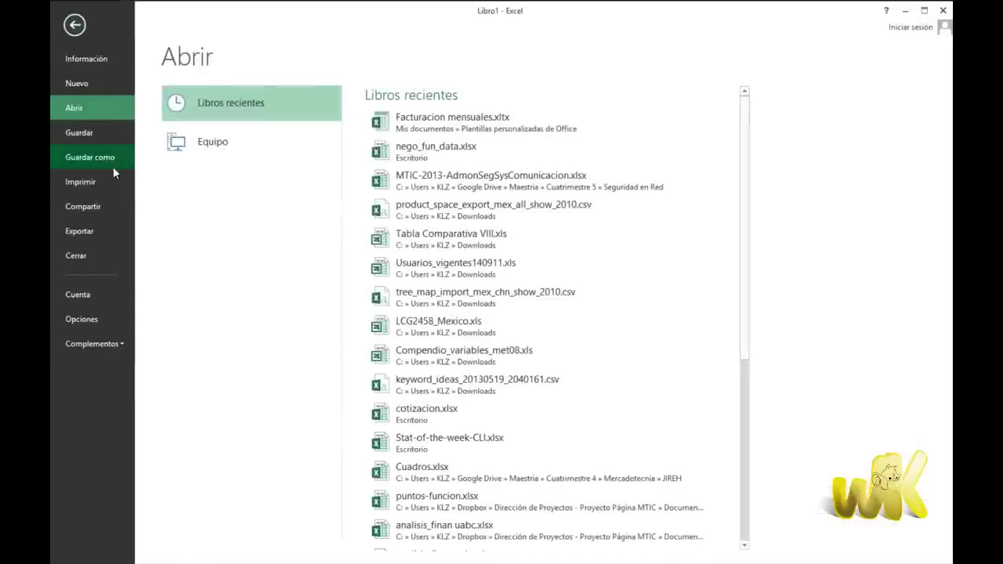
pyautogui.click(86, 84)
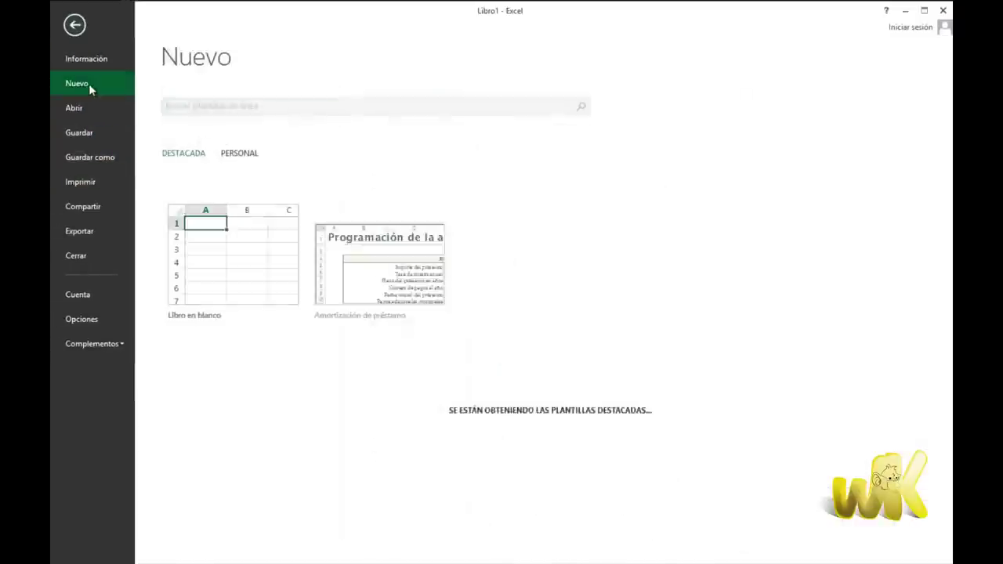
pyautogui.click(241, 154)
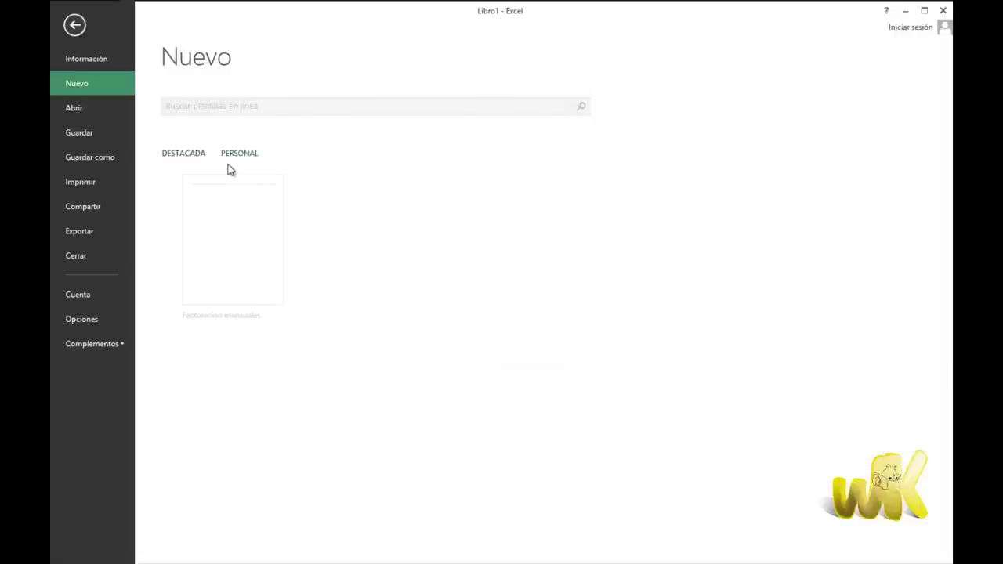
pyautogui.click(239, 249)
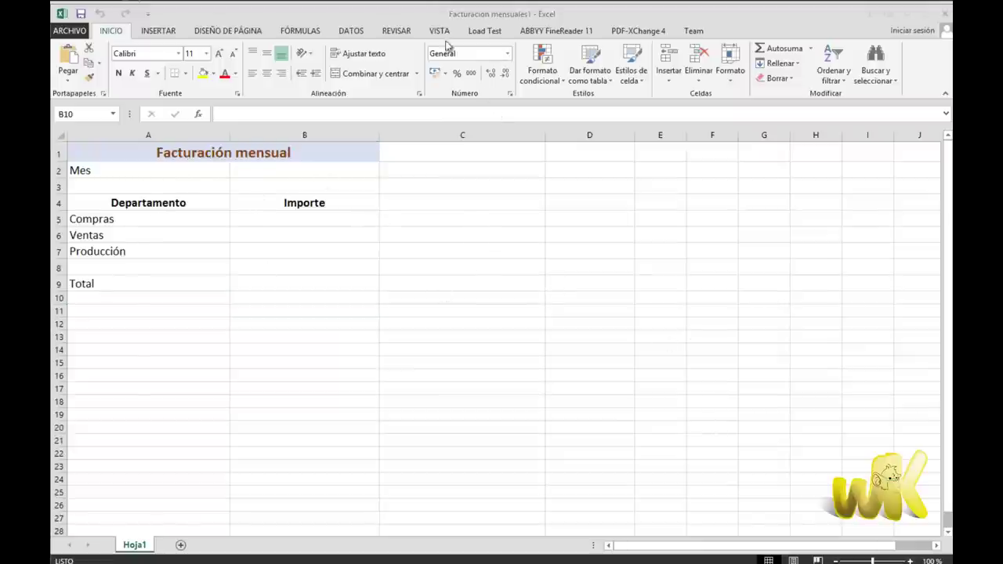
pyautogui.click(432, 21)
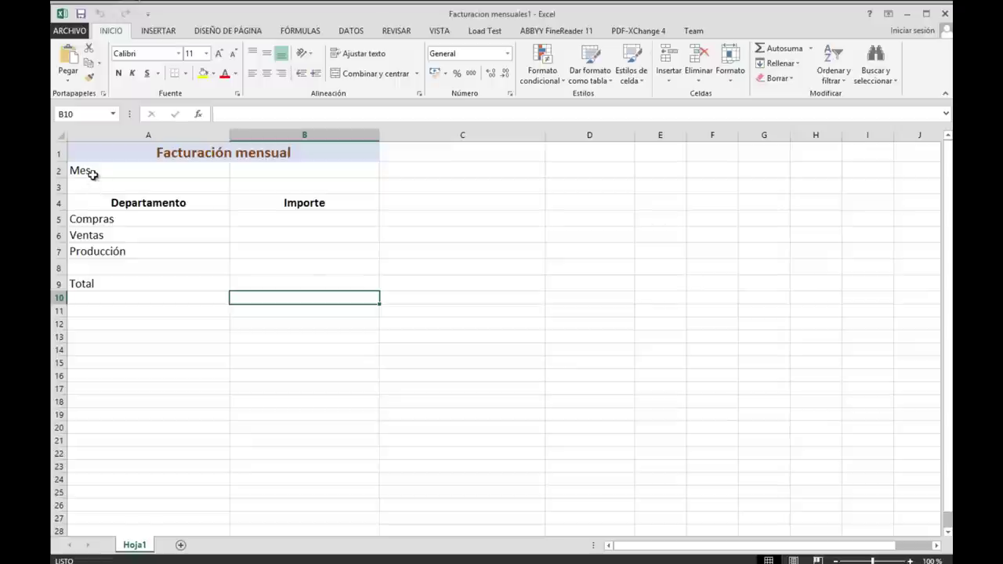
pyautogui.doubleClick(136, 547)
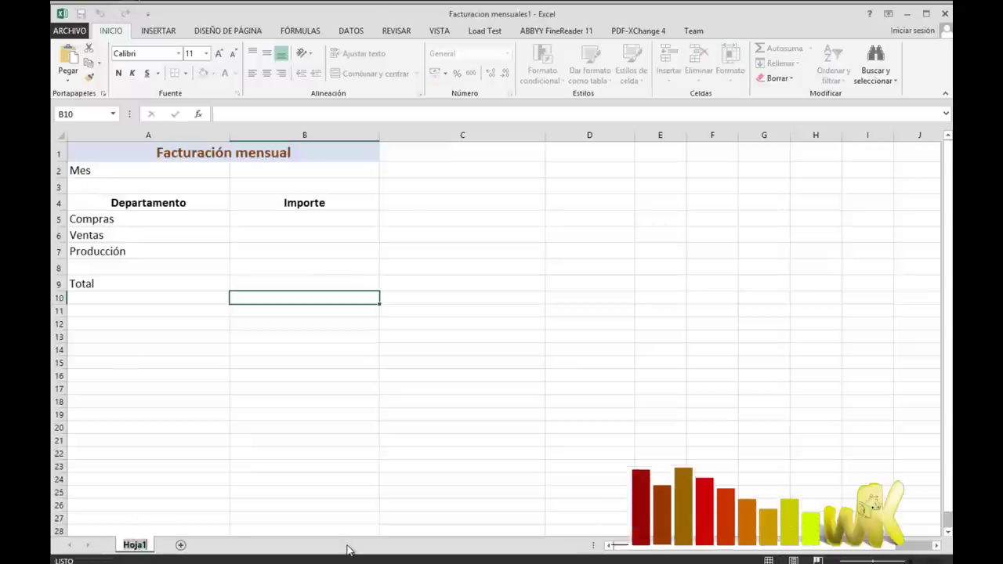
# - Rename the sheet to 'enero', visit the Guardar como page, and return to the worksheet
pyautogui.write('enero')
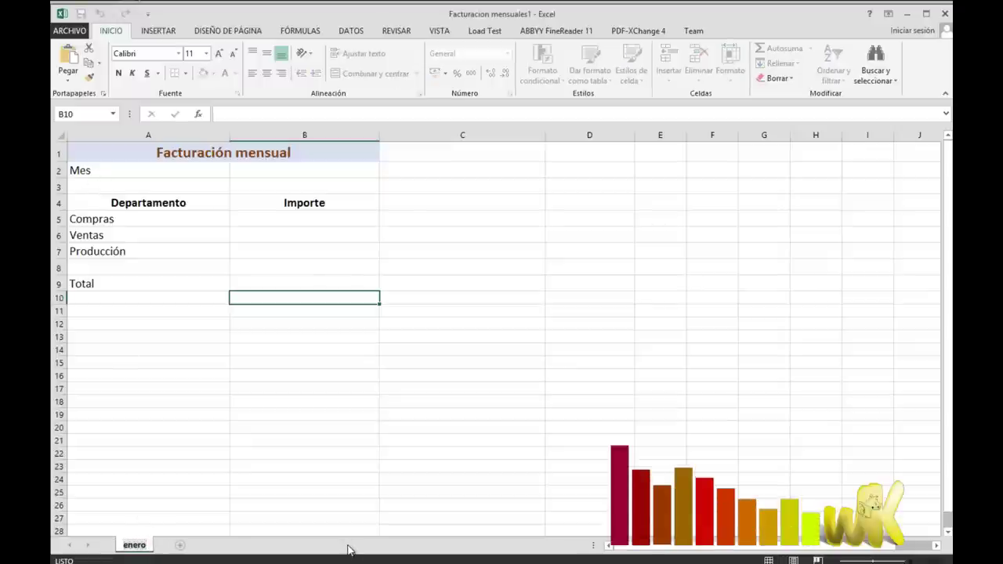
pyautogui.click(326, 477)
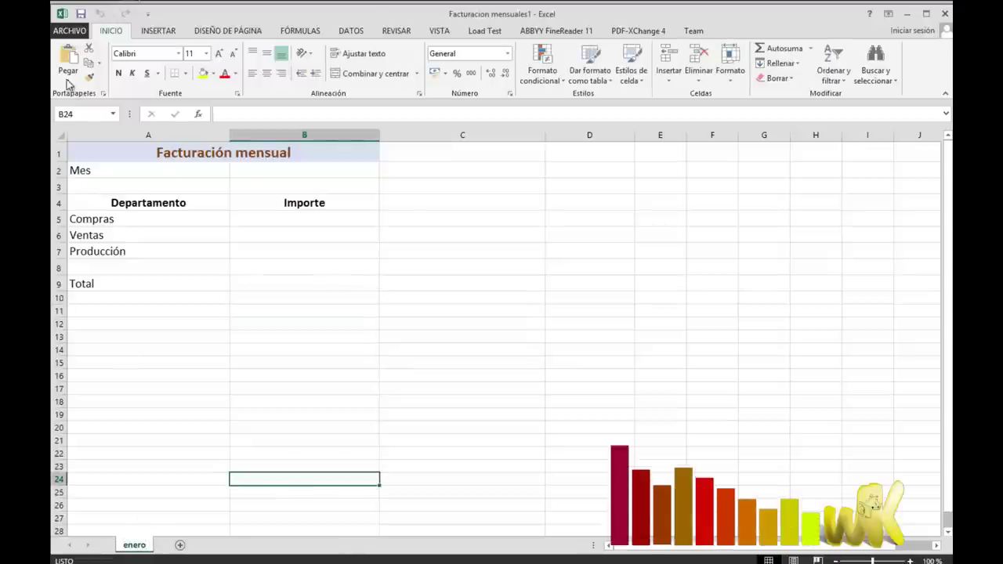
pyautogui.click(69, 30)
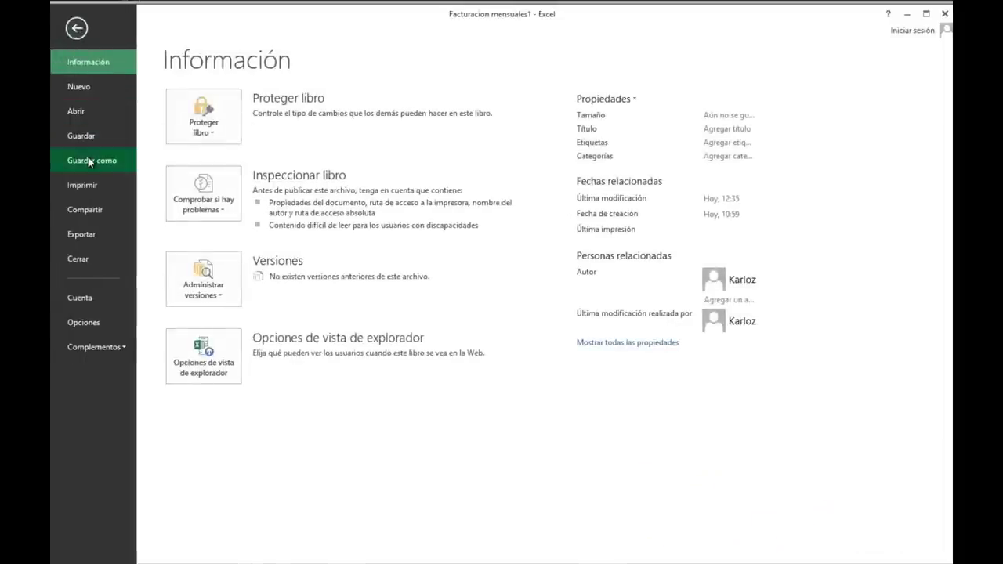
pyautogui.click(90, 161)
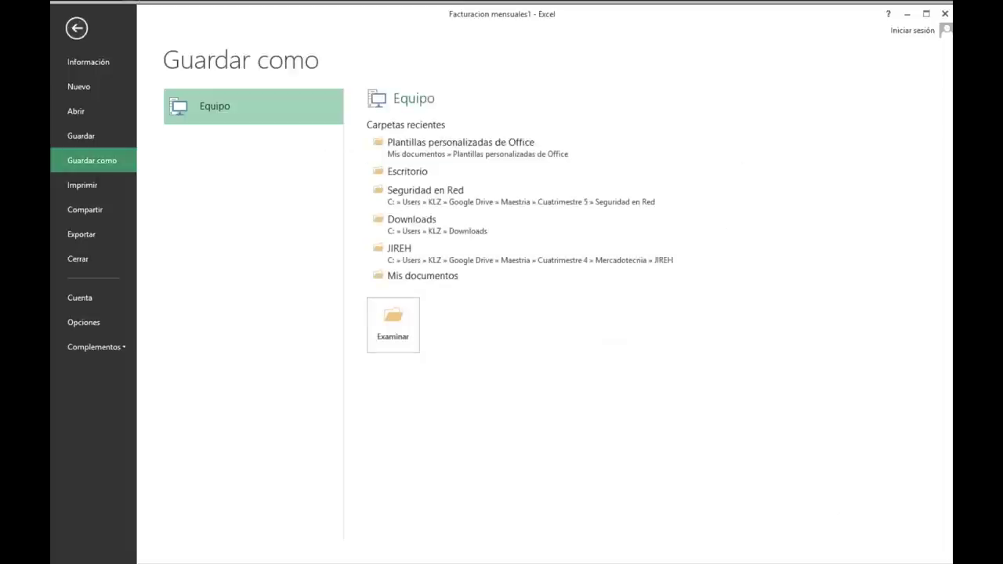
pyautogui.click(82, 138)
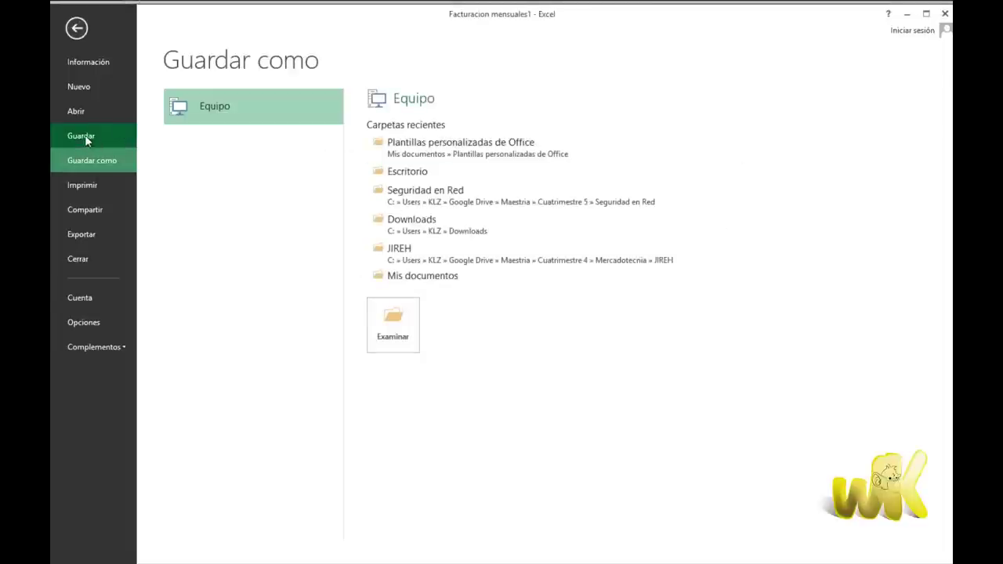
pyautogui.click(84, 137)
pyautogui.click(76, 28)
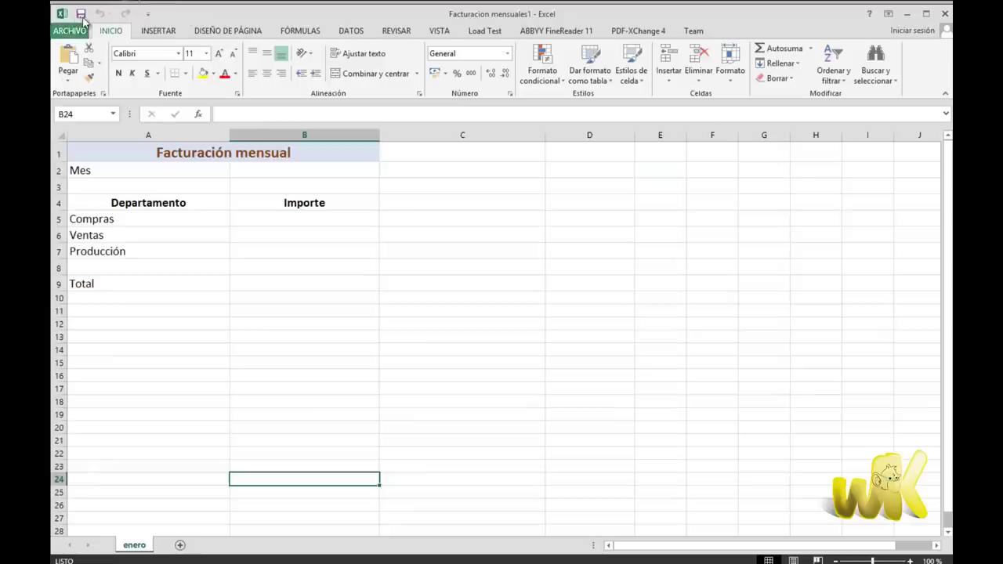
# - Save the workbook in Documentos as 'Facturacion mensuales enero.xlsx'
pyautogui.click(81, 14)
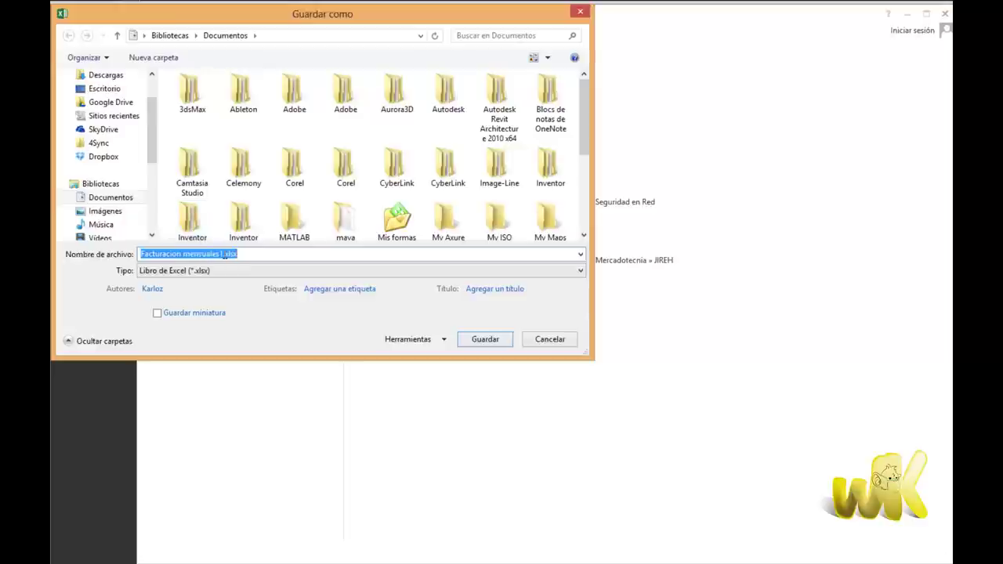
pyautogui.click(220, 254)
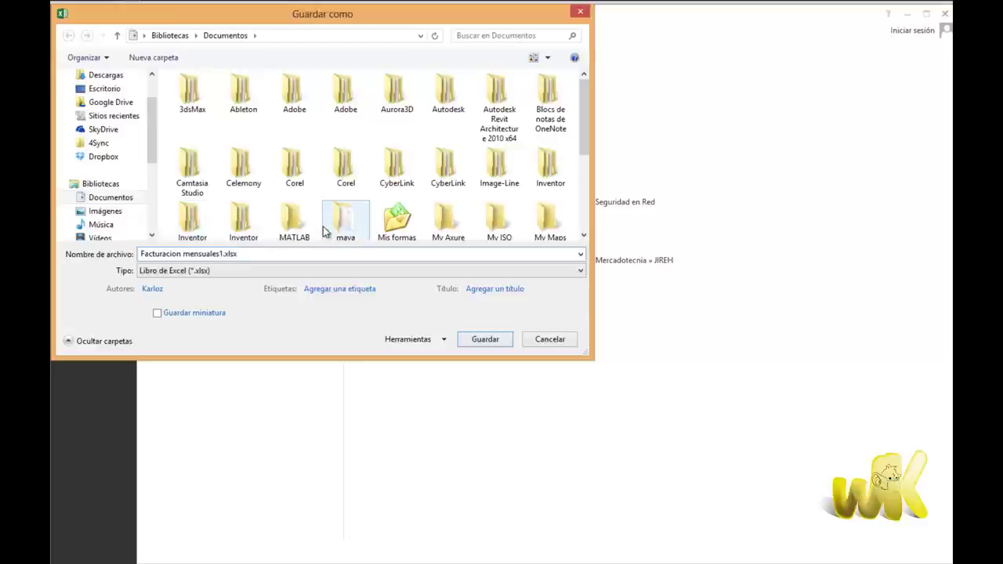
pyautogui.write('enero')
pyautogui.press('BackSpace')
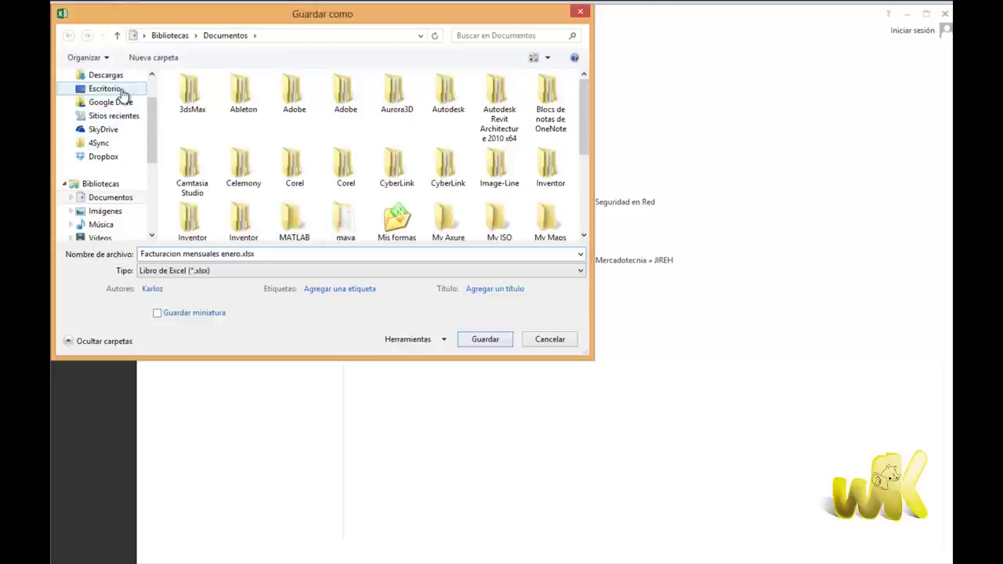
pyautogui.click(483, 342)
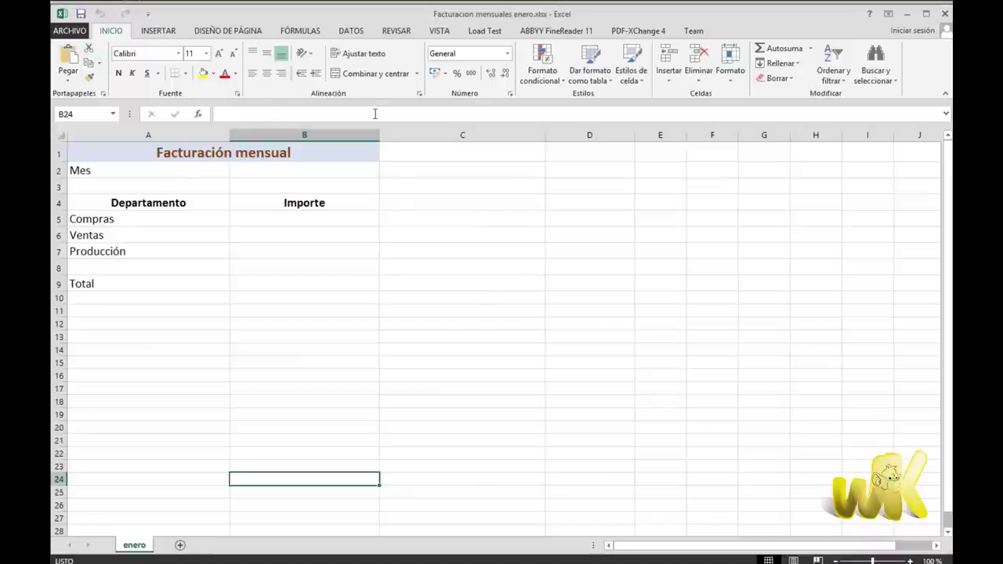
pyautogui.click(70, 32)
pyautogui.click(87, 88)
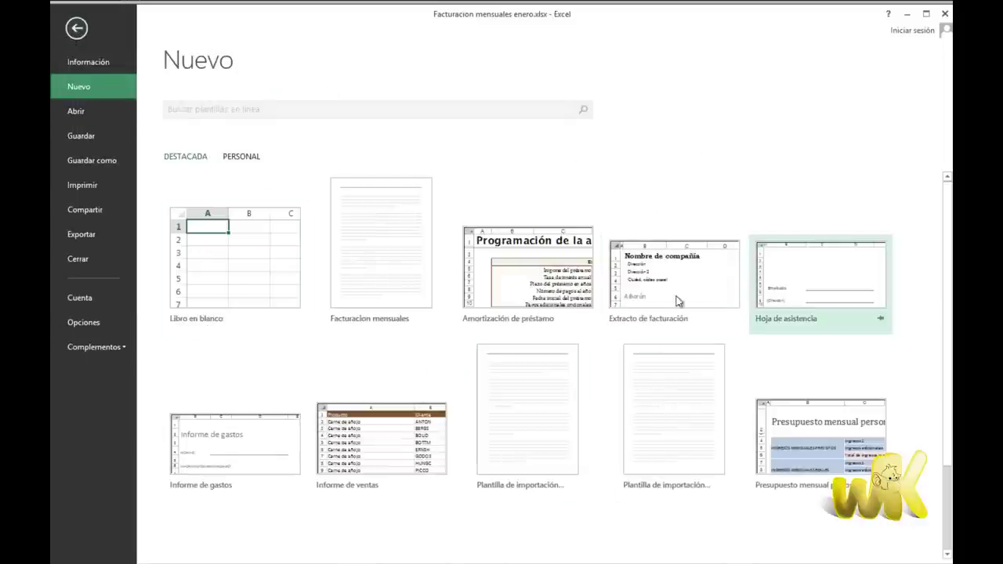
pyautogui.moveTo(950, 199); pyautogui.dragTo(943, 274)
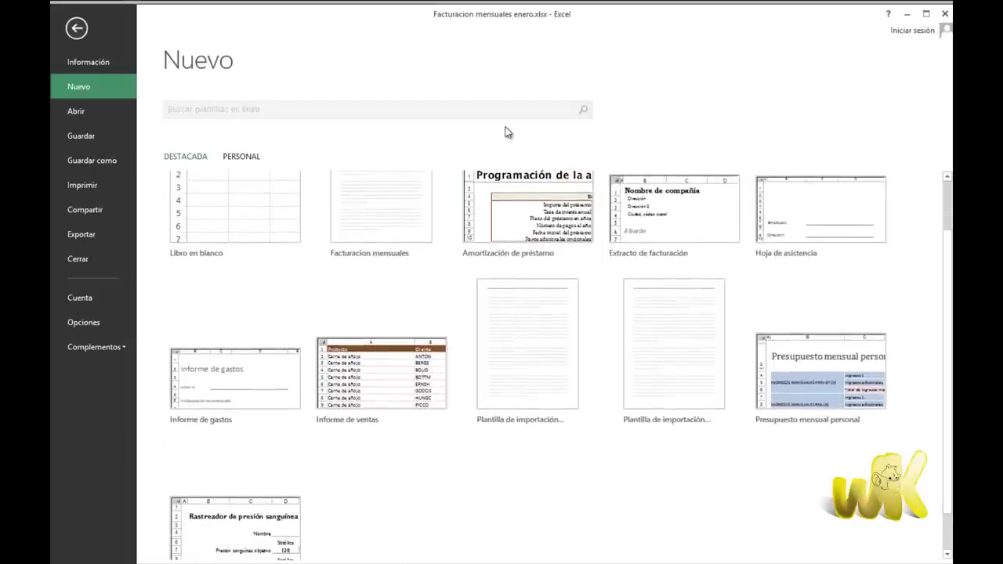
pyautogui.moveTo(950, 304); pyautogui.dragTo(949, 257)
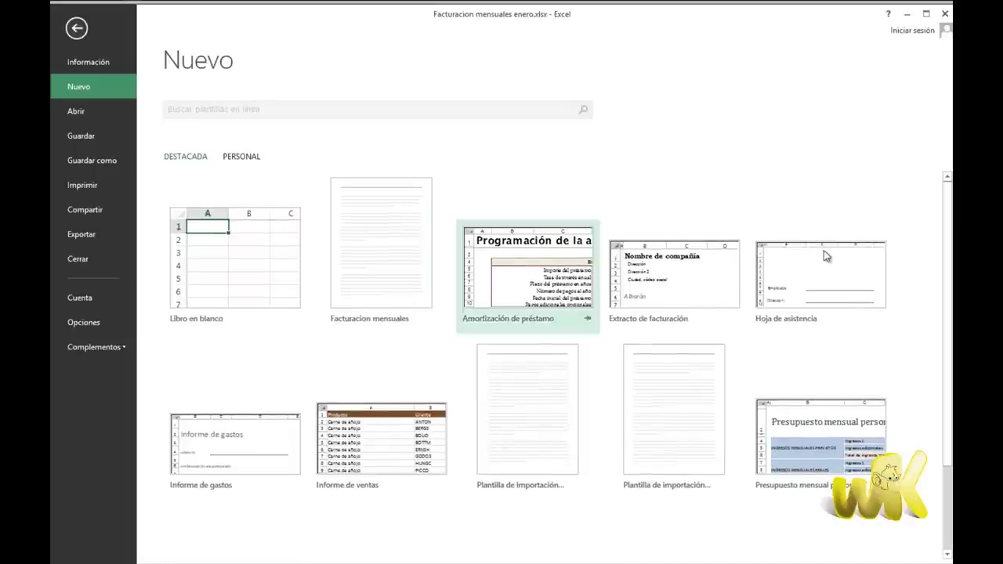
pyautogui.moveTo(945, 207)
pyautogui.mouseDown()
pyautogui.moveTo(949, 306)
pyautogui.moveTo(950, 218)
pyautogui.mouseUp()
pyautogui.scroll(-1, 561, 366)
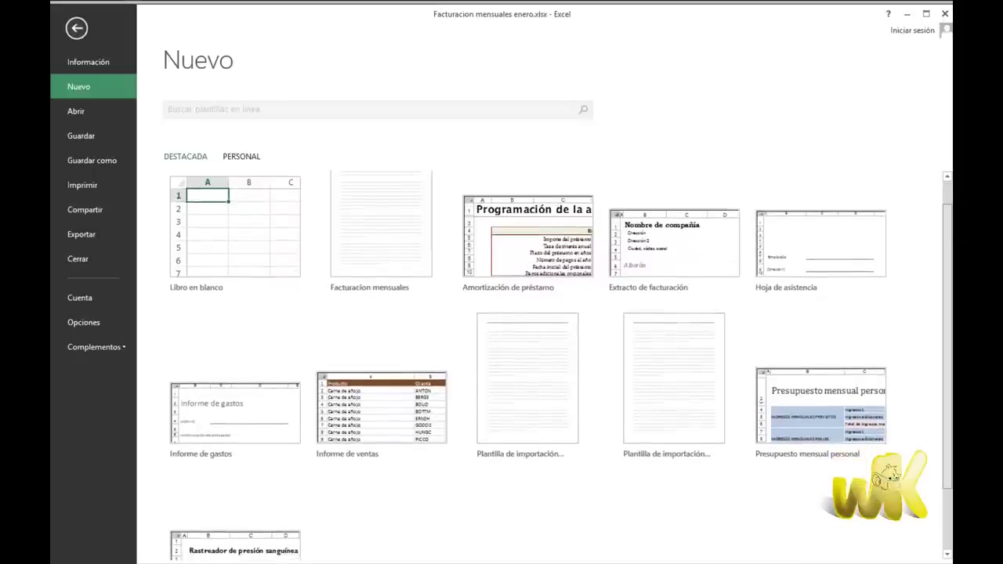
pyautogui.scroll(1, 561, 364)
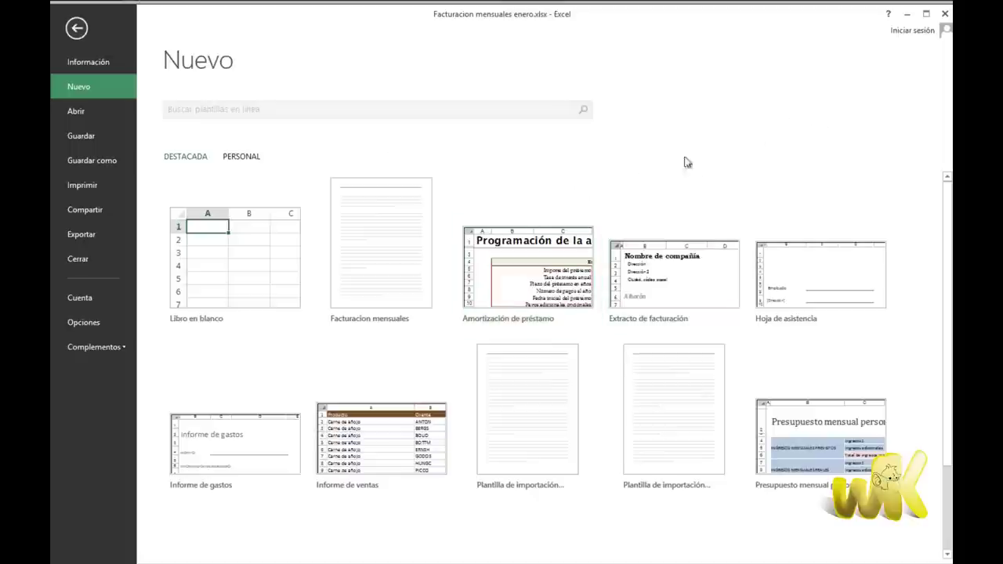
pyautogui.scroll(-2, 593, 349)
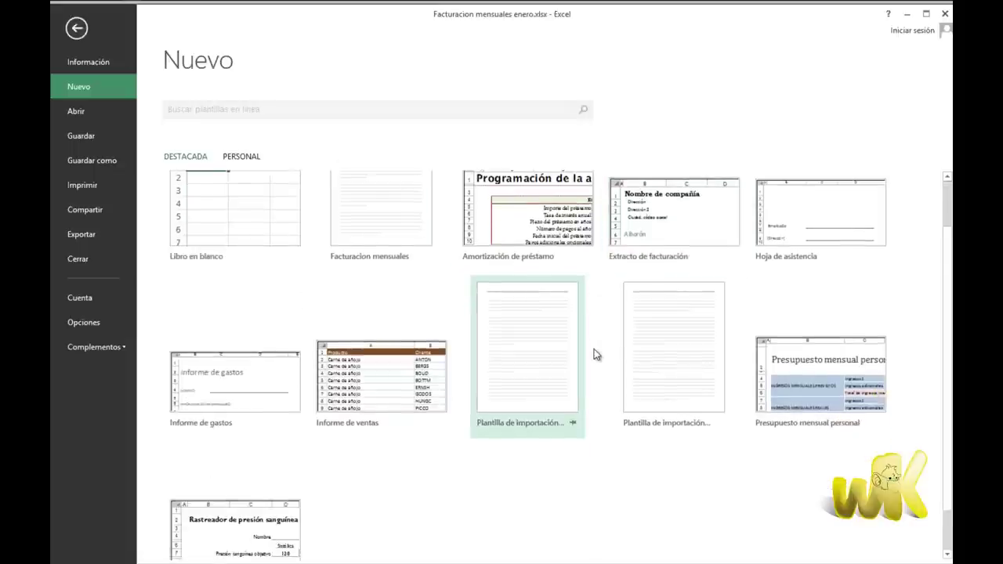
pyautogui.scroll(-2, 594, 349)
pyautogui.scroll(4, 593, 348)
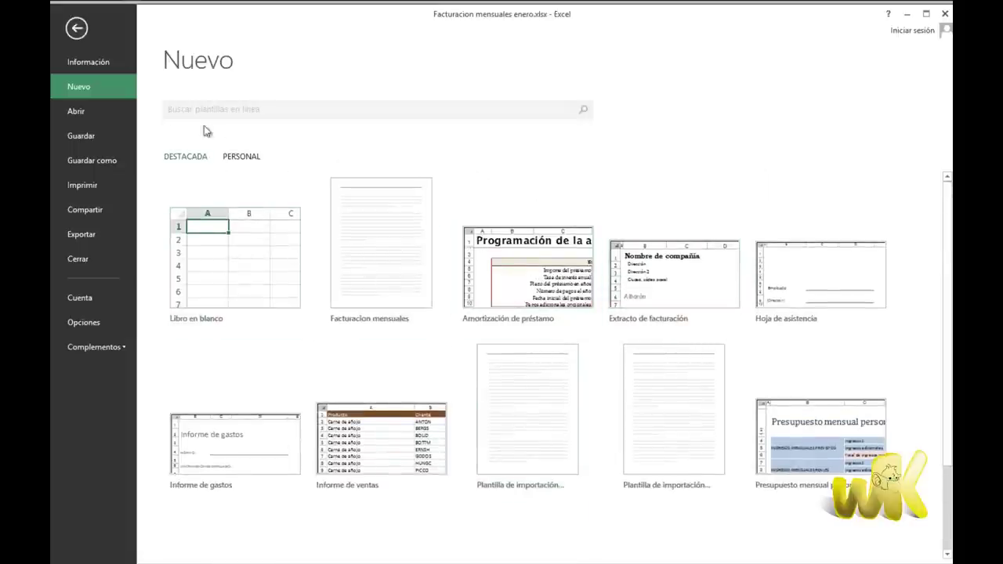
pyautogui.scroll(-1, 588, 392)
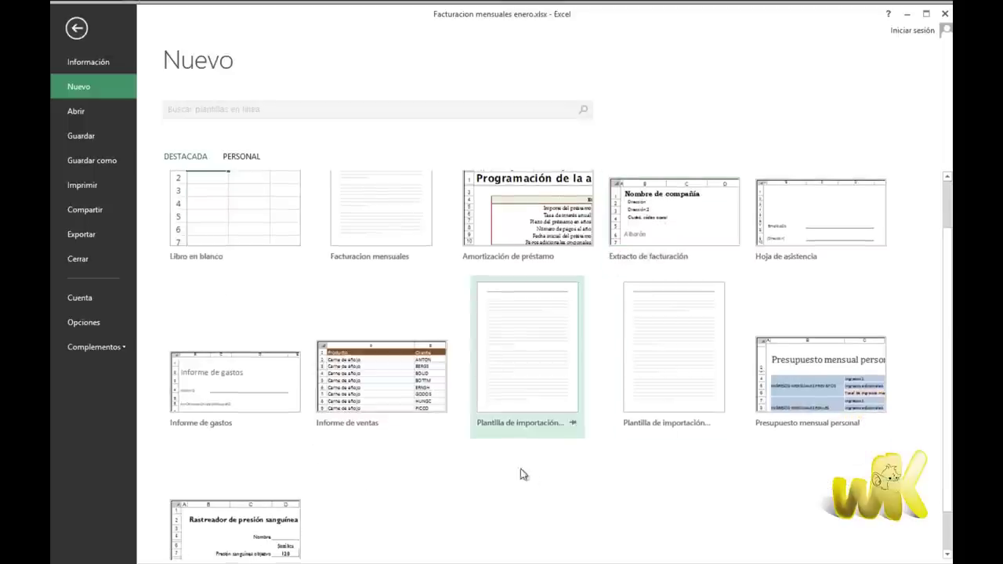
pyautogui.scroll(-1, 618, 385)
pyautogui.scroll(2, 611, 395)
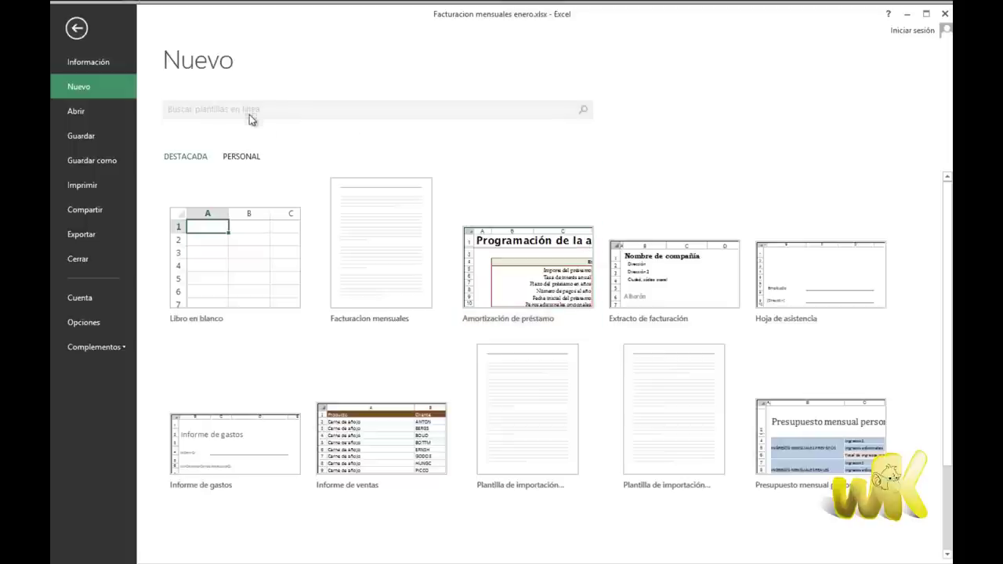
pyautogui.scroll(-2, 732, 321)
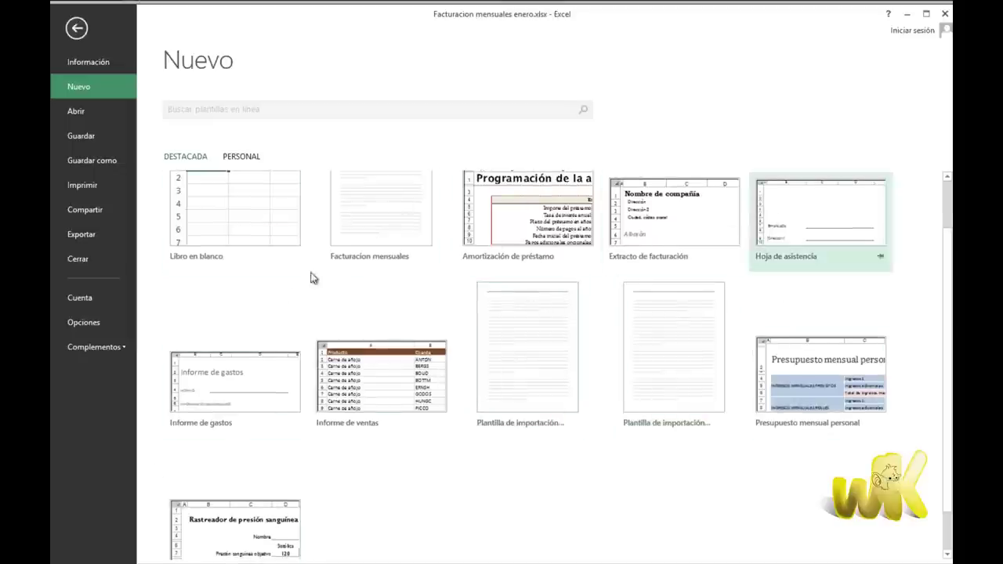
pyautogui.scroll(2, 488, 266)
pyautogui.click(77, 28)
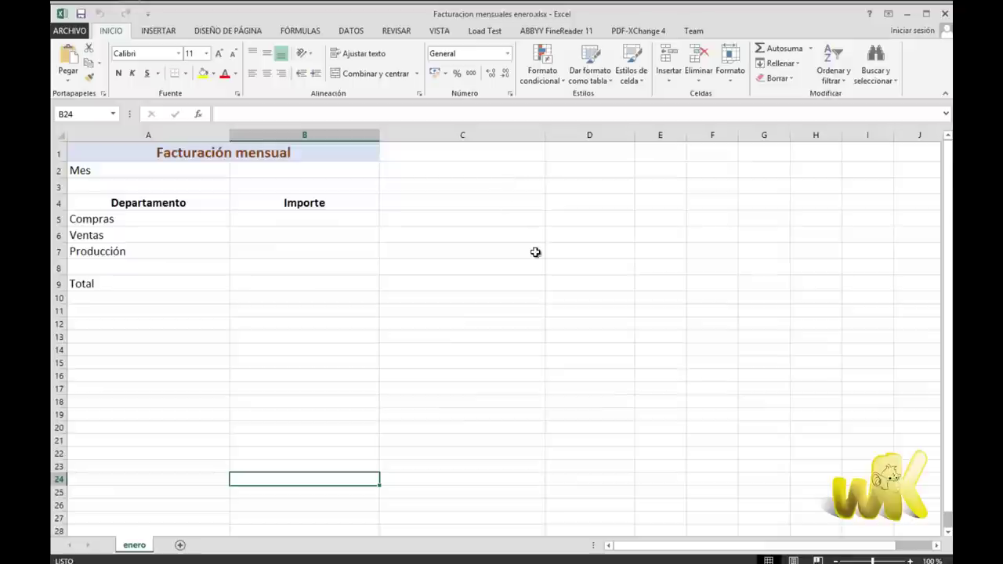